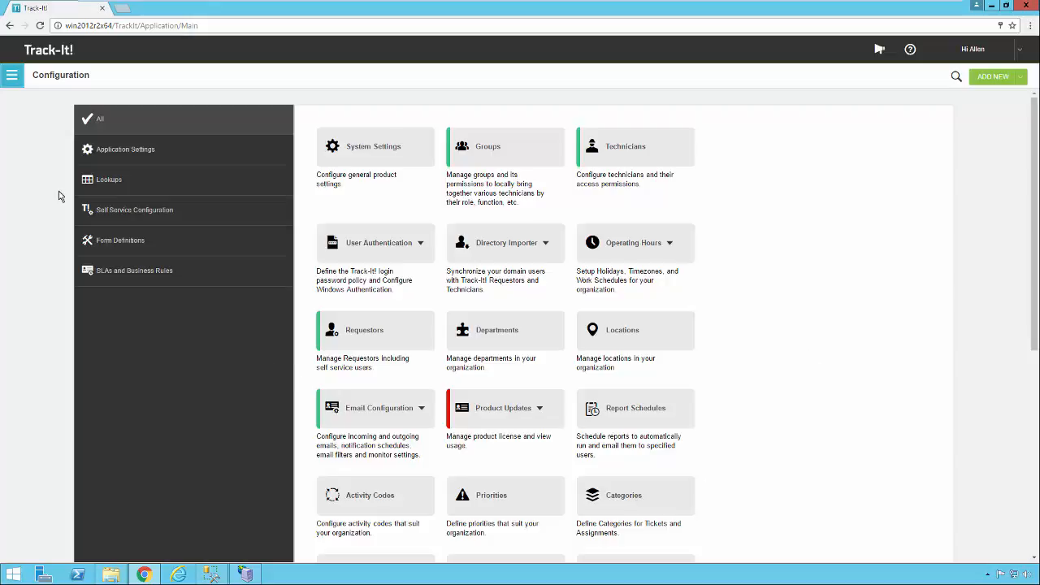
Open the Categories lookup configuration.
{"action": "left_click", "coordinate": [13, 78]}
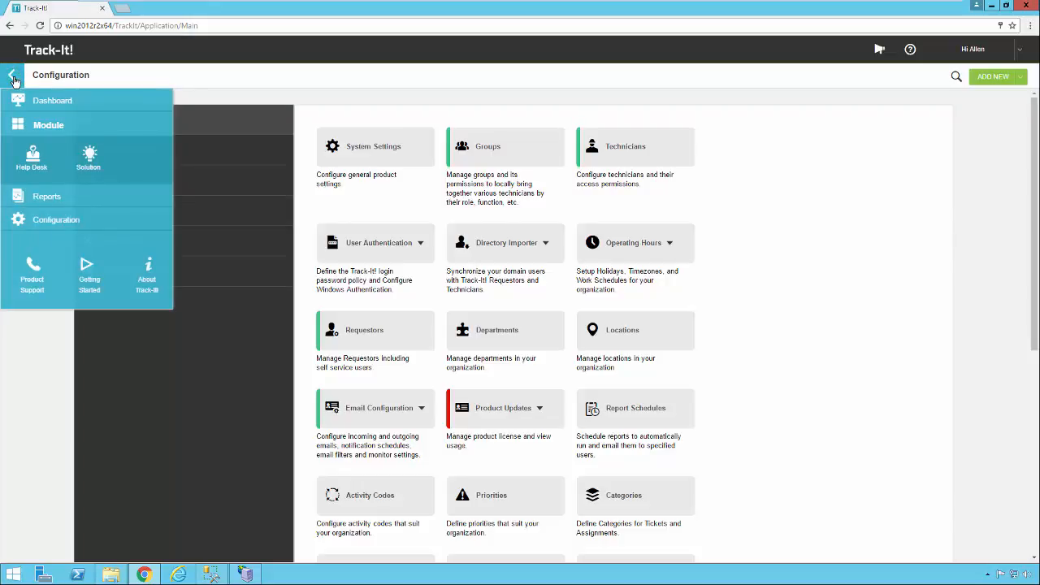
{"action": "left_click", "coordinate": [53, 222]}
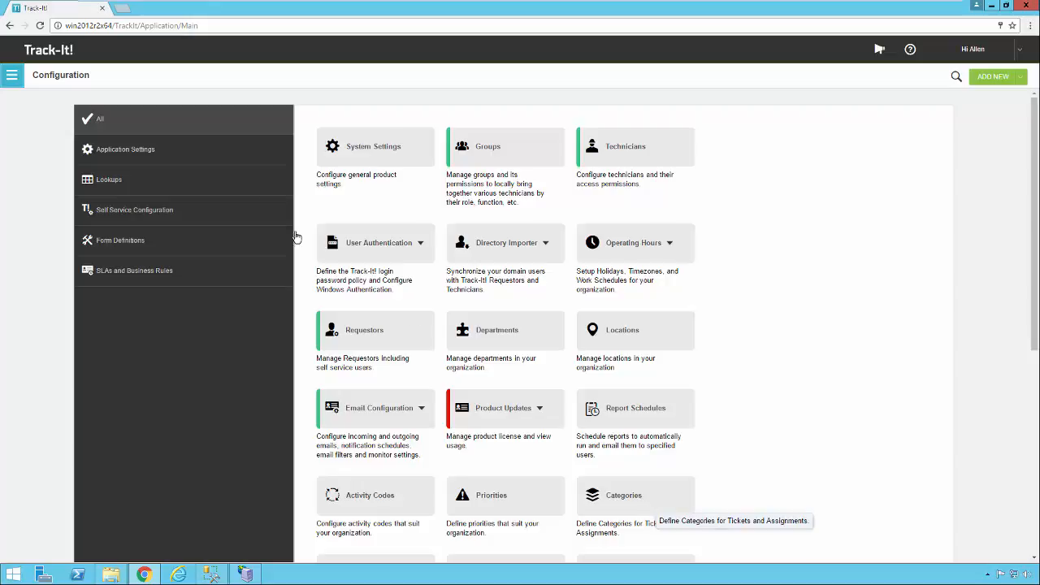
{"action": "left_click", "coordinate": [156, 189]}
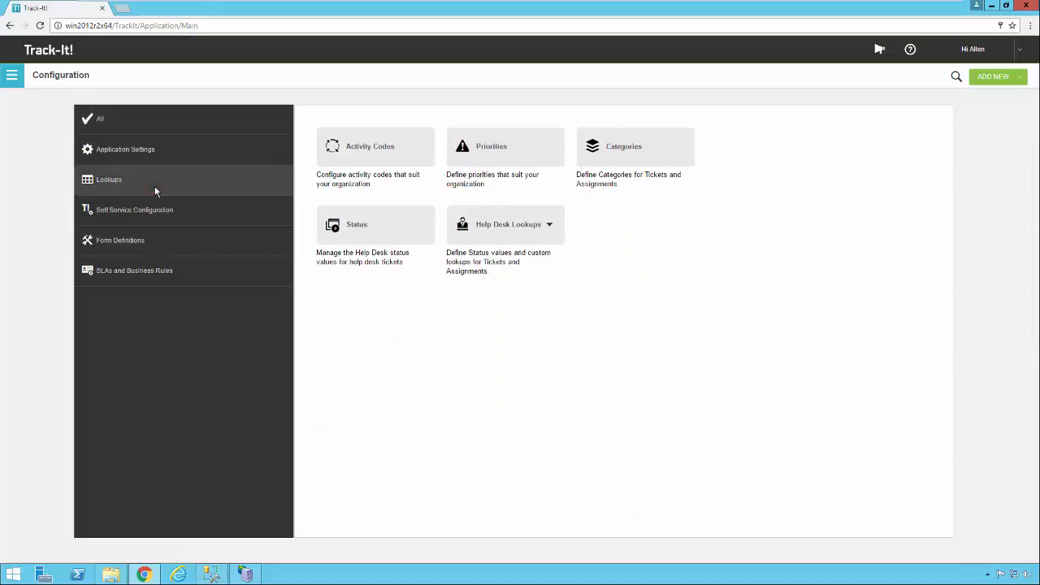
{"action": "left_click", "coordinate": [627, 152]}
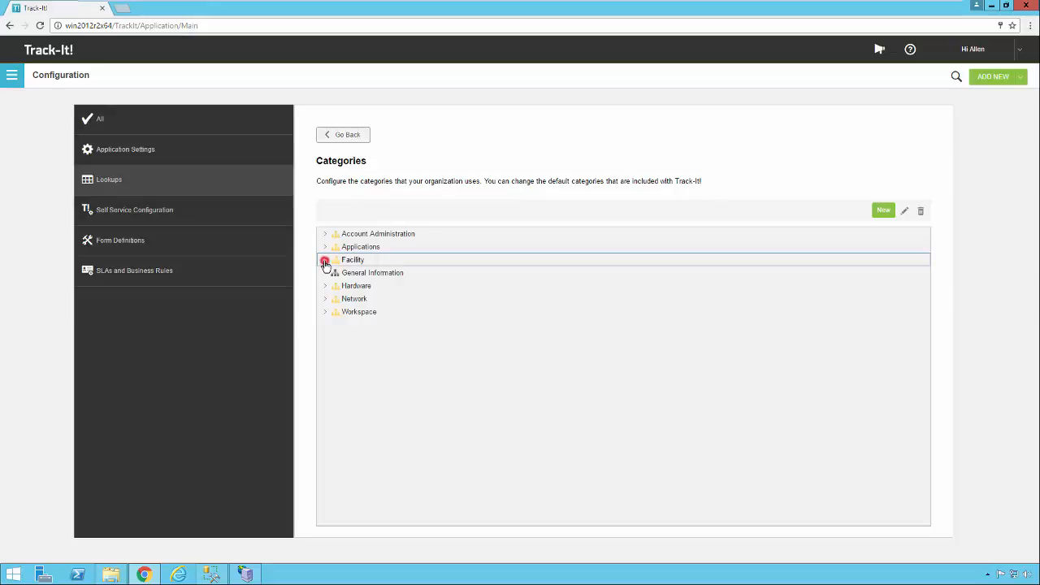
Create a category named Windows under Facility > Building Maintenance with priority 3 - Medium and save it.
{"action": "left_click", "coordinate": [325, 262]}
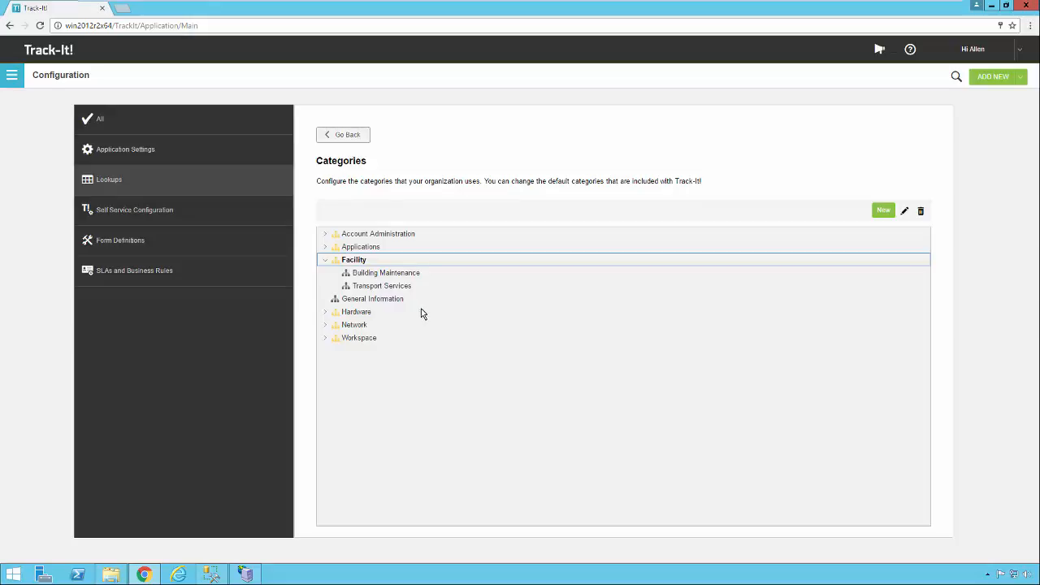
{"action": "left_click", "coordinate": [390, 274]}
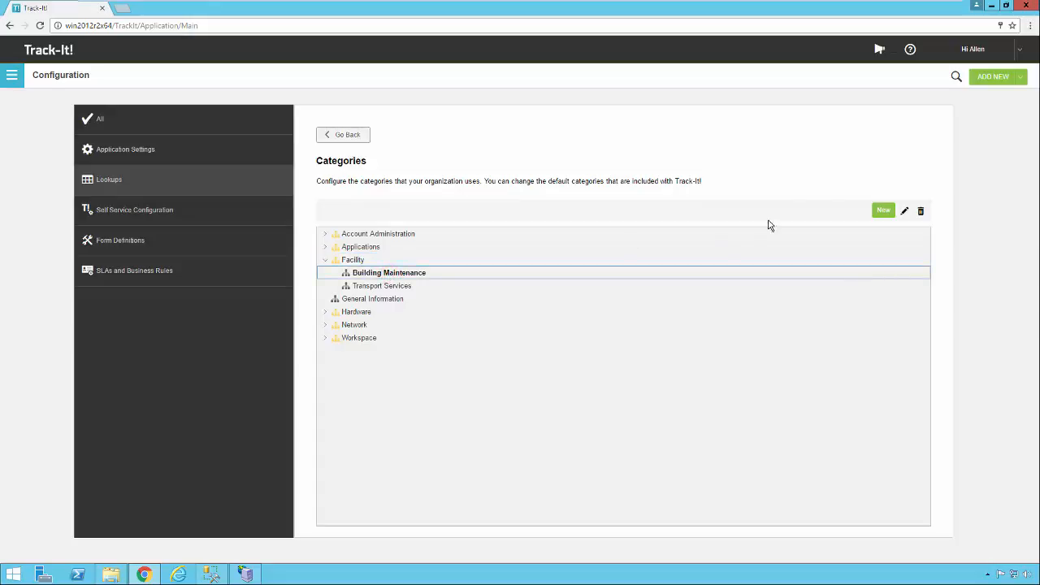
{"action": "left_click", "coordinate": [884, 213]}
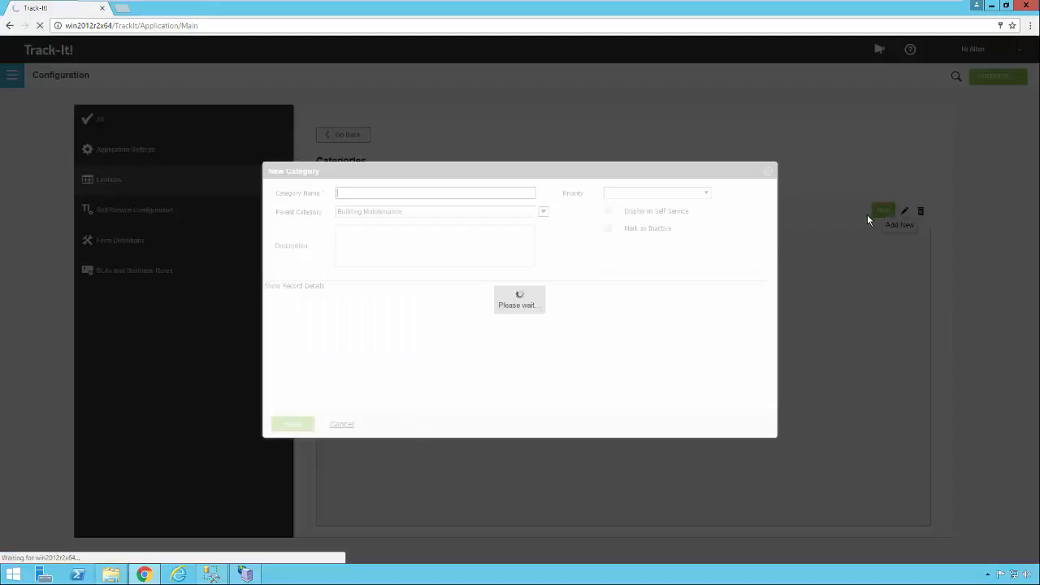
{"action": "left_click", "coordinate": [378, 194]}
{"action": "type", "text": "Window"}
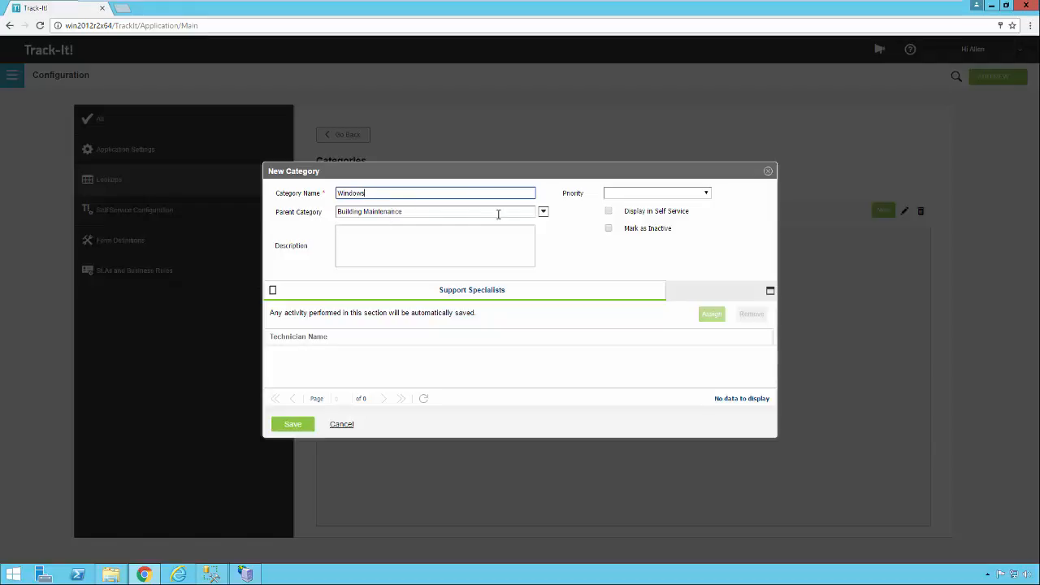
{"action": "left_click", "coordinate": [401, 246]}
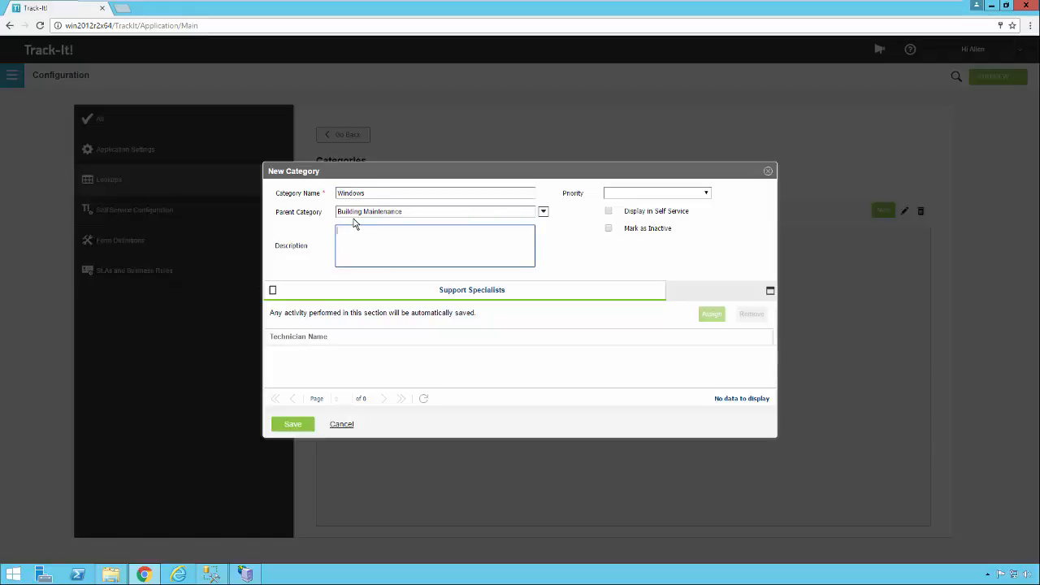
{"action": "left_click", "coordinate": [707, 195]}
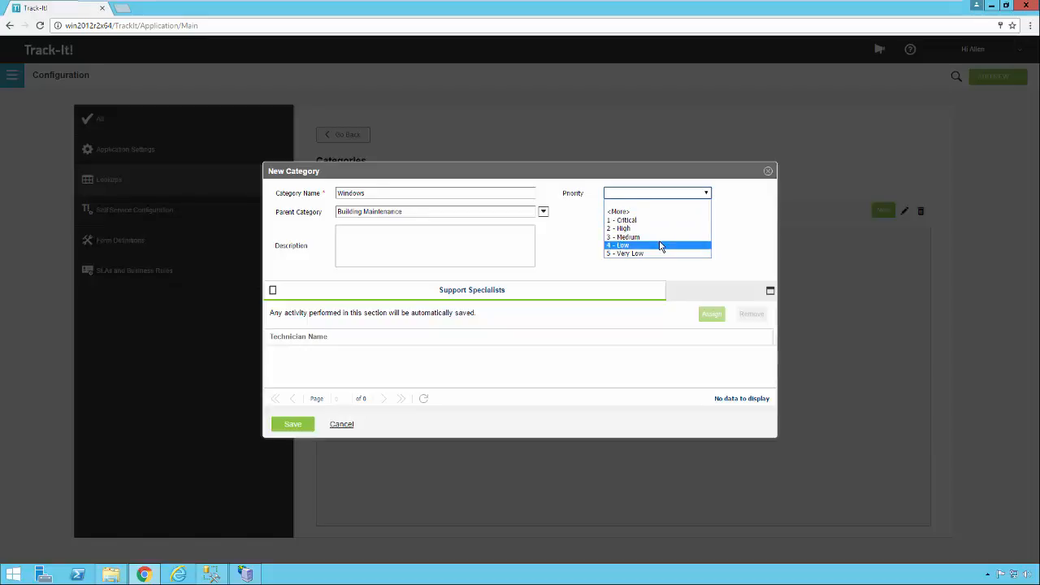
{"action": "left_click", "coordinate": [656, 239]}
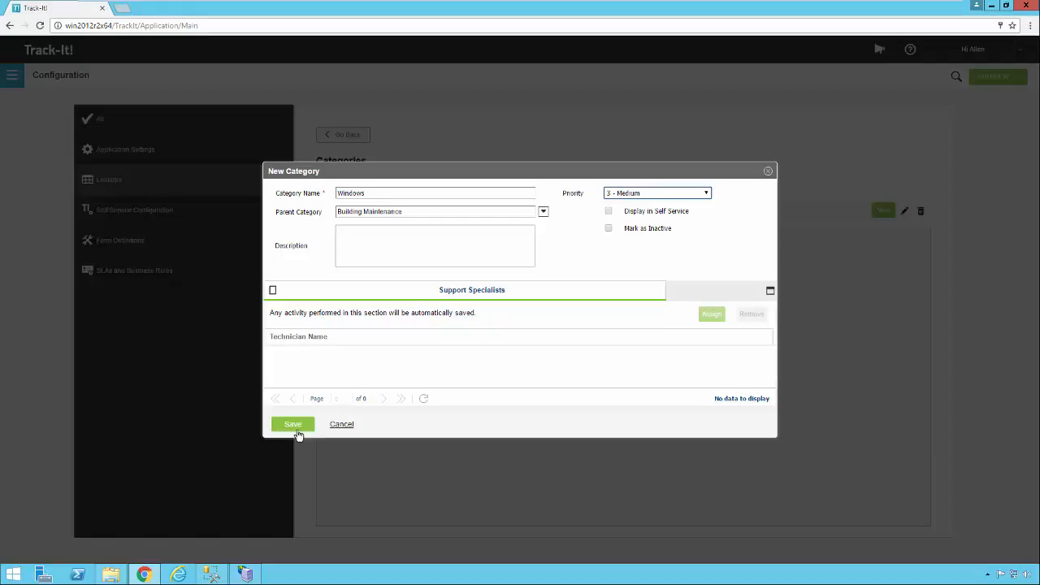
{"action": "left_click", "coordinate": [296, 424]}
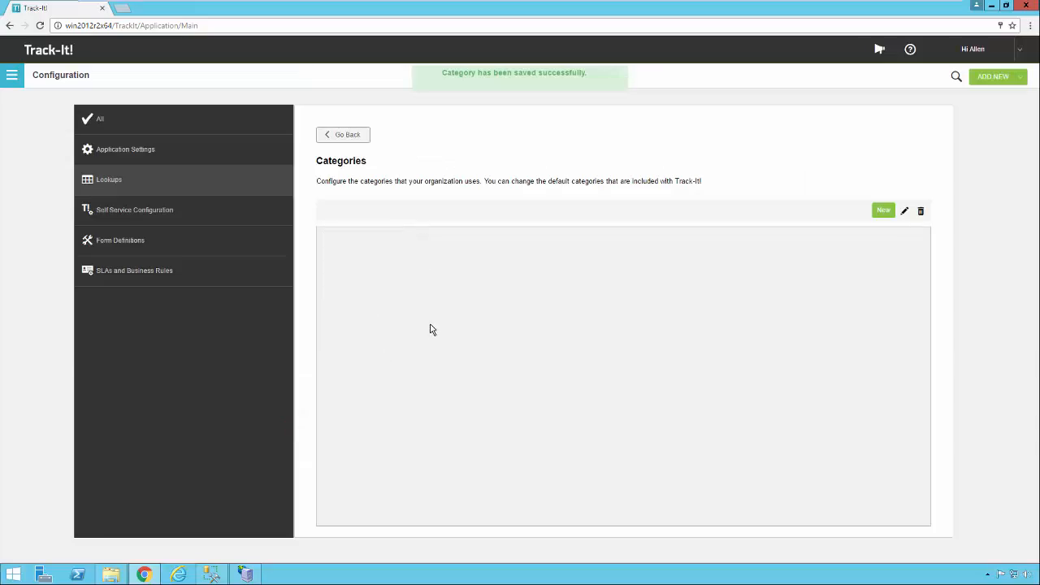
Create and save a category named Cleaning under Facility > Building Maintenance > Windows.
{"action": "left_click", "coordinate": [326, 261]}
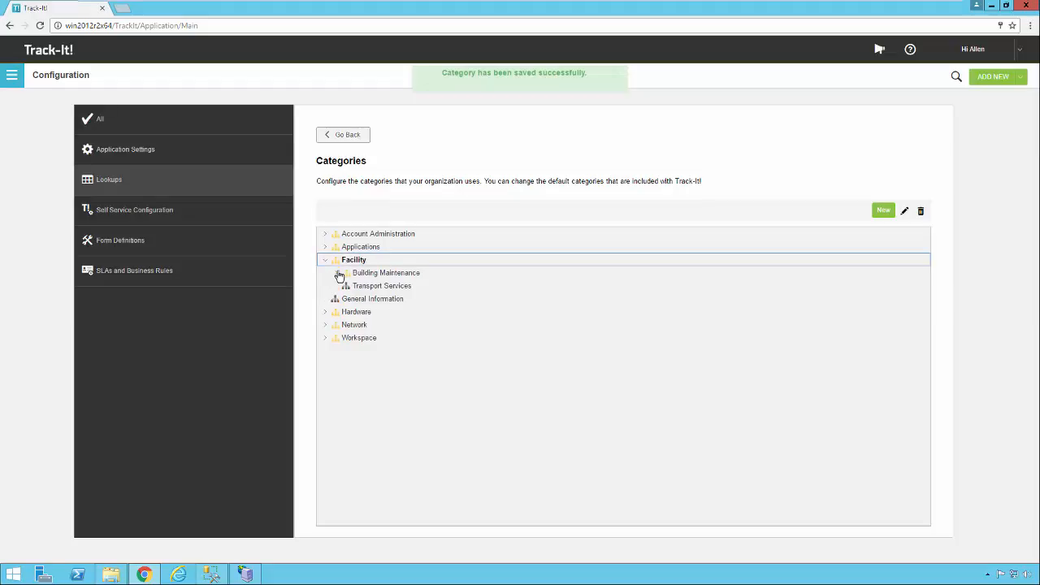
{"action": "left_click", "coordinate": [338, 275]}
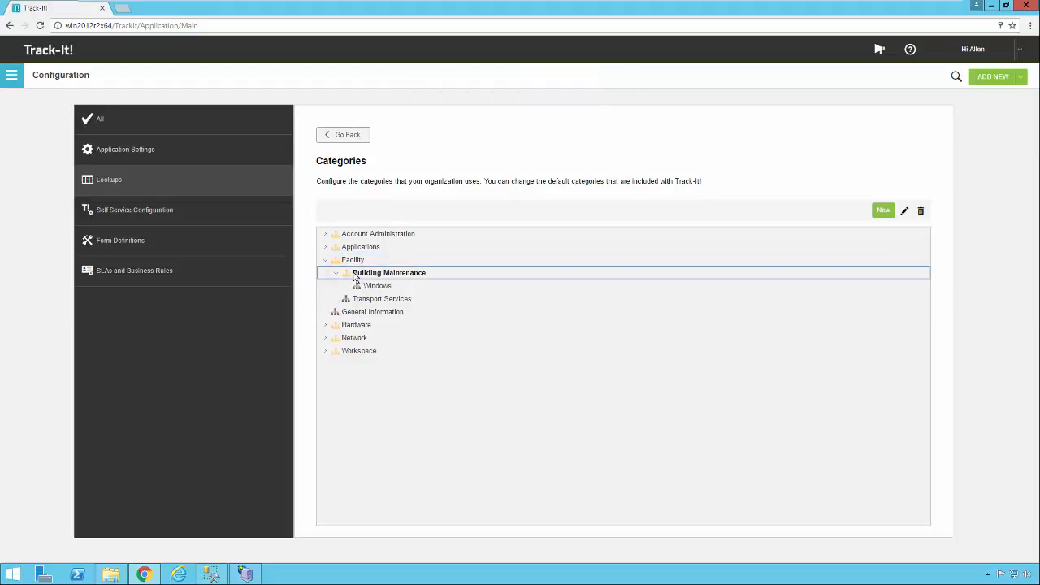
{"action": "left_click", "coordinate": [379, 287]}
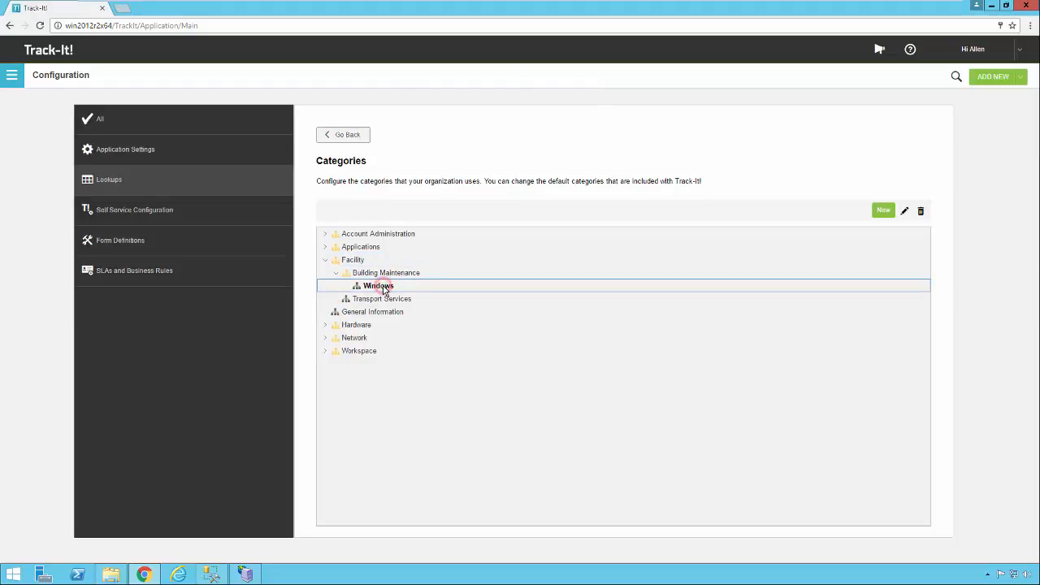
{"action": "left_click", "coordinate": [883, 211]}
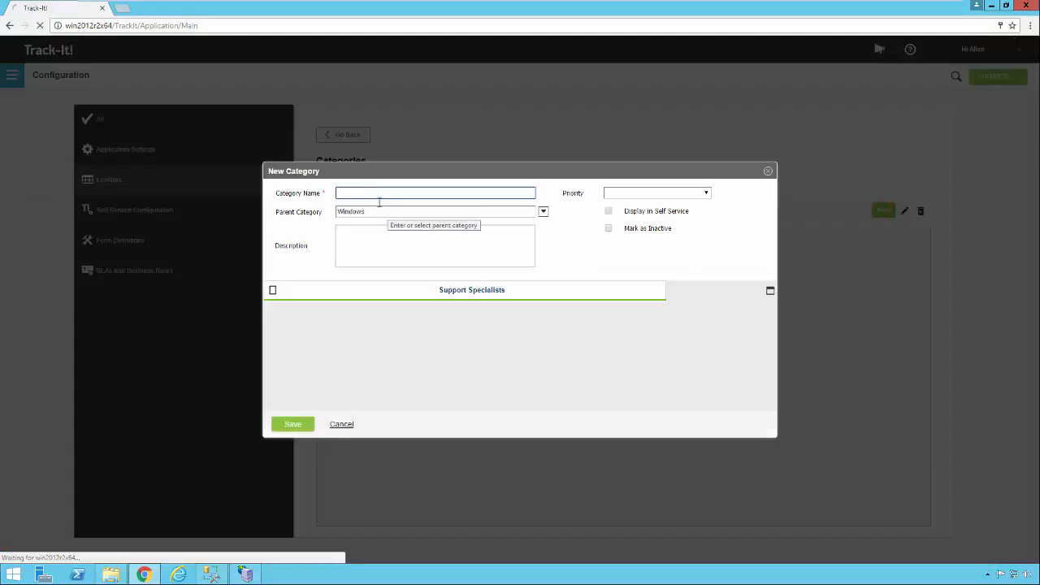
{"action": "left_click", "coordinate": [377, 193]}
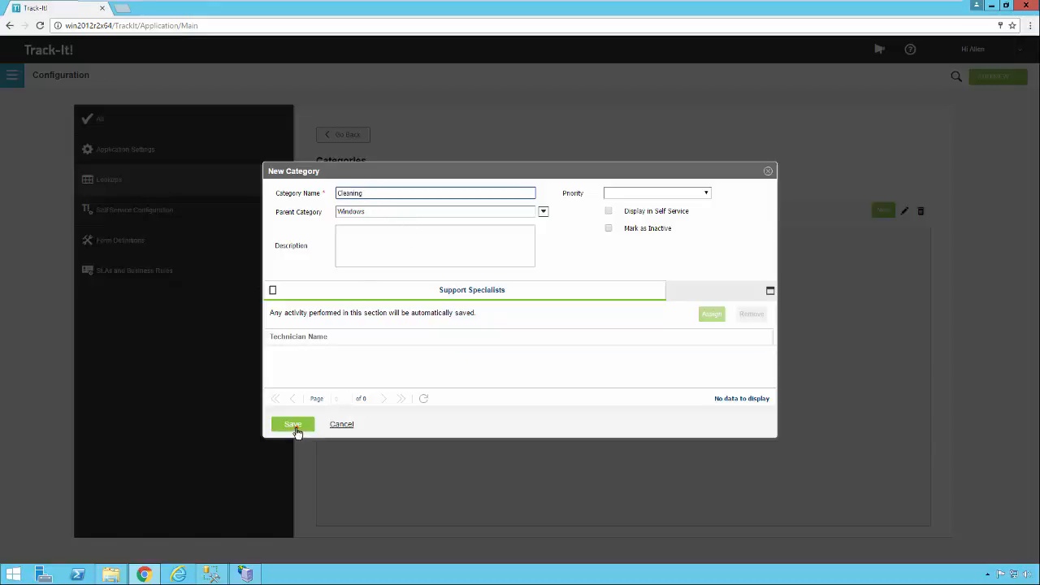
{"action": "left_click", "coordinate": [294, 426]}
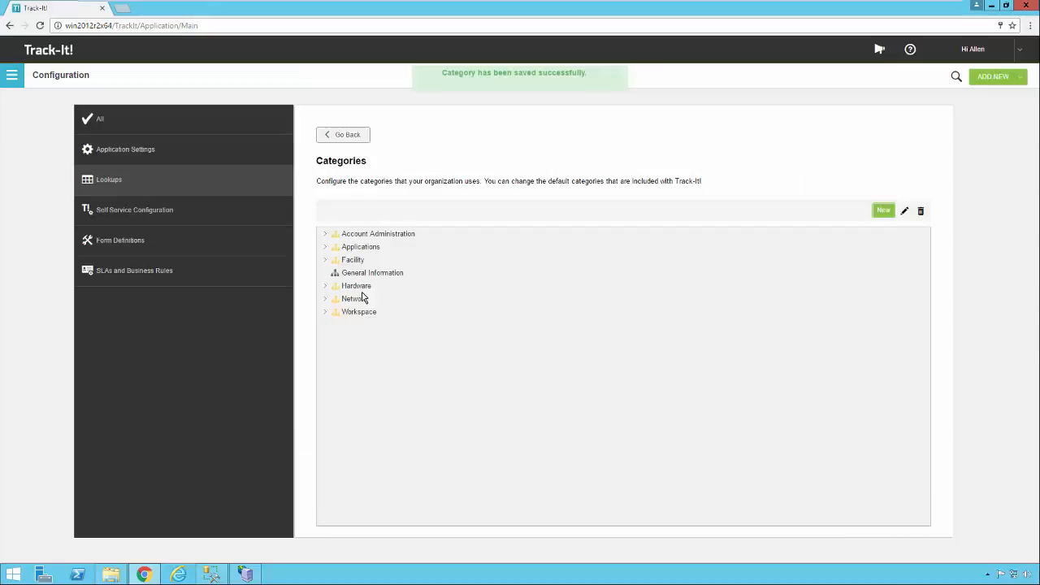
Create and save a category named Replacement under Facility > Building Maintenance > Windows.
{"action": "left_click", "coordinate": [325, 260]}
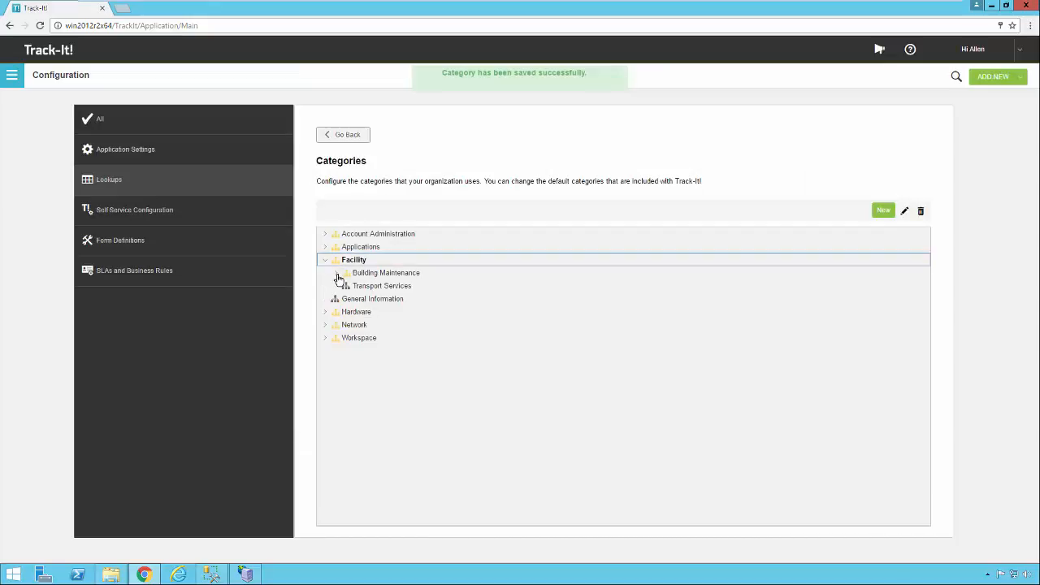
{"action": "left_click", "coordinate": [337, 274]}
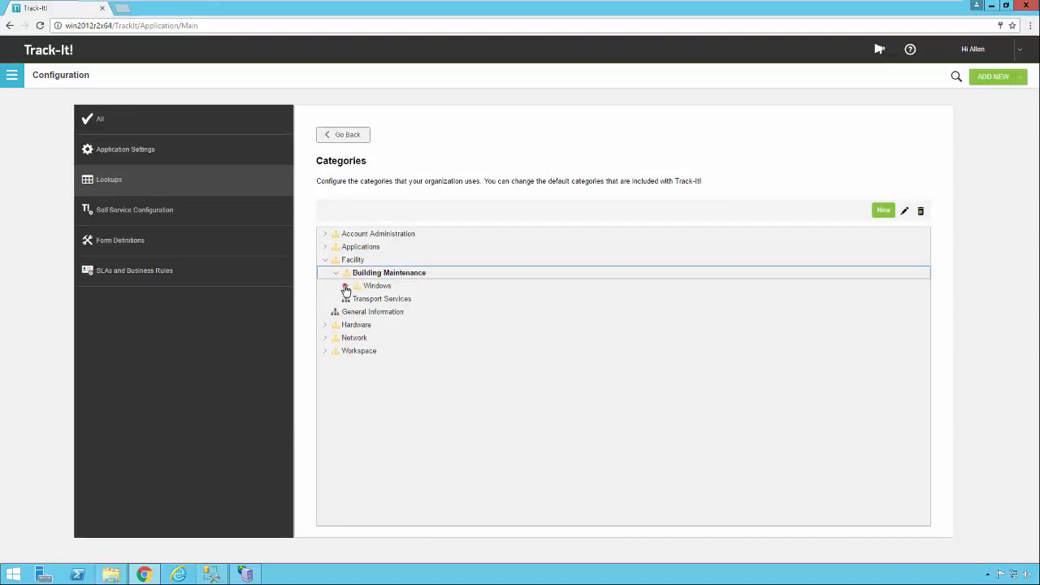
{"action": "left_click", "coordinate": [344, 287]}
{"action": "left_click", "coordinate": [388, 298]}
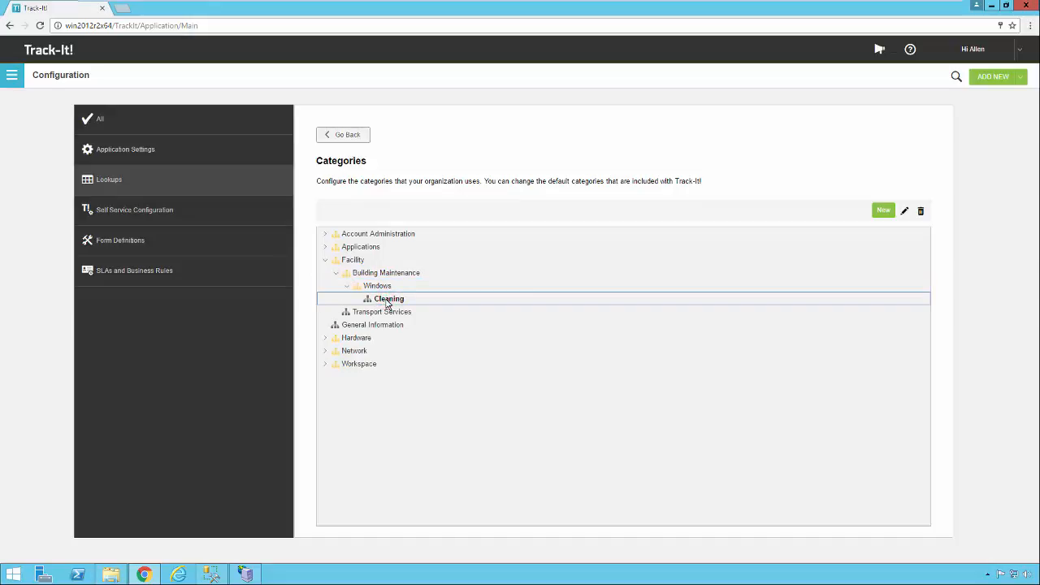
{"action": "left_click", "coordinate": [384, 286]}
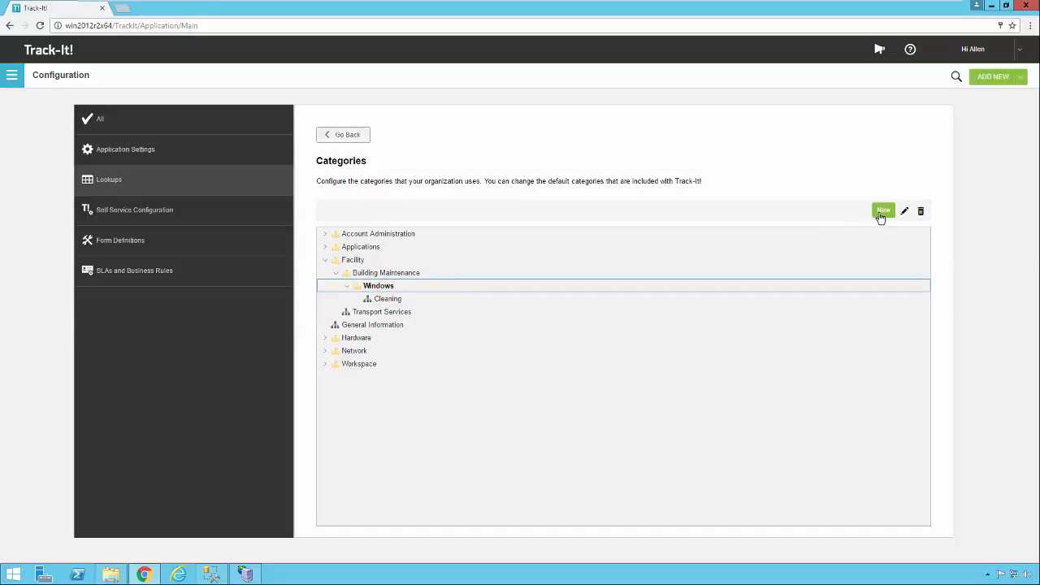
{"action": "left_click", "coordinate": [880, 213]}
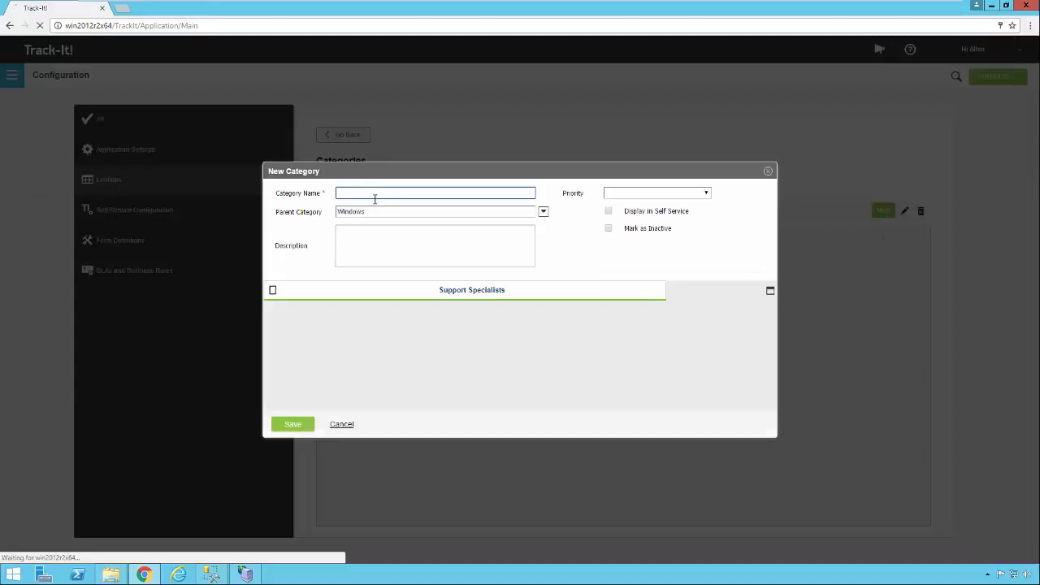
{"action": "left_click", "coordinate": [372, 195]}
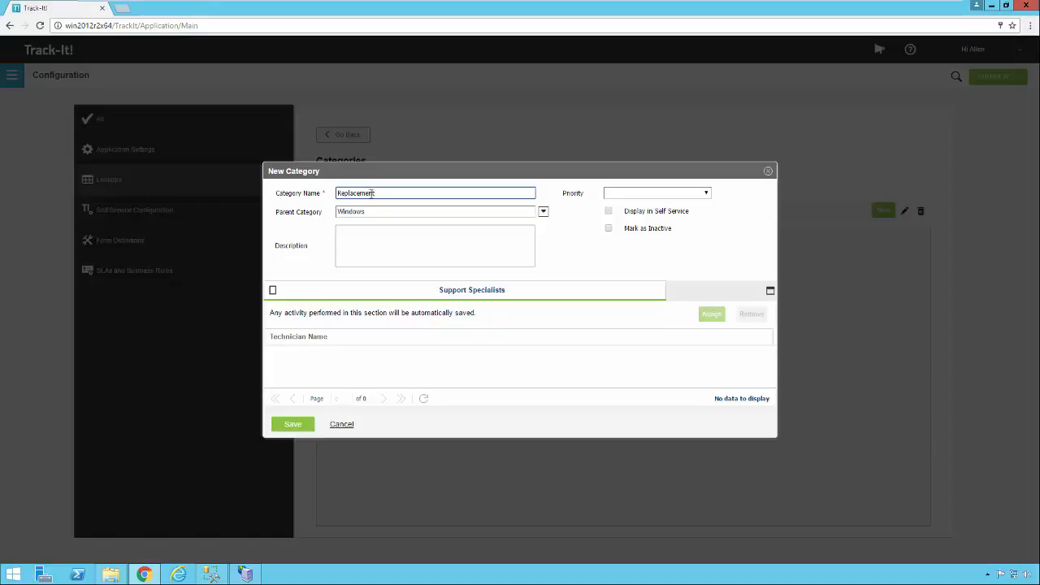
{"action": "left_click", "coordinate": [296, 425]}
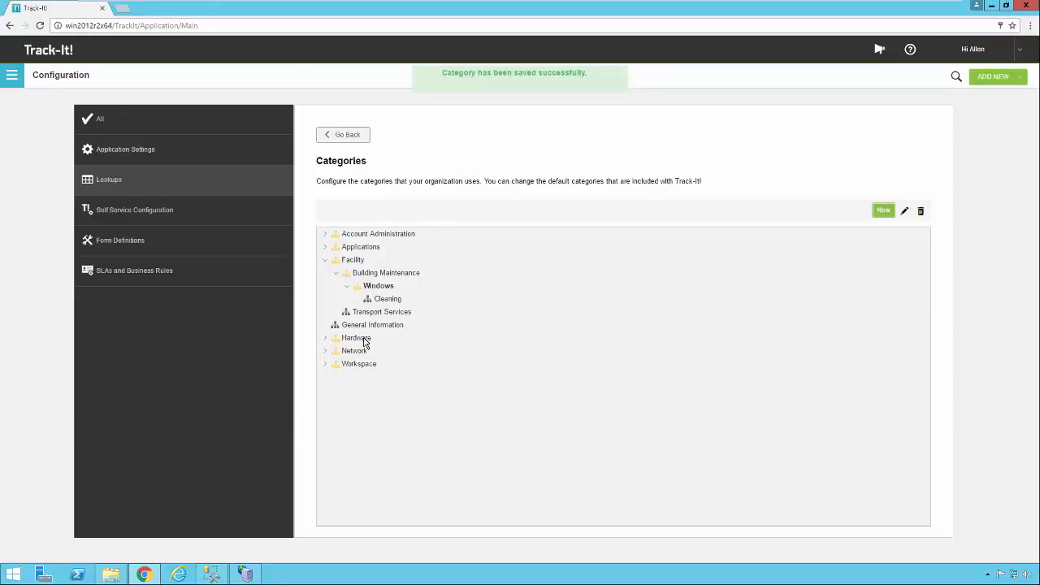
Change the parent category of Cleaning under Windows to Workspace, save it, and select Cleaning in its new place in the tree.
{"action": "left_click", "coordinate": [325, 260]}
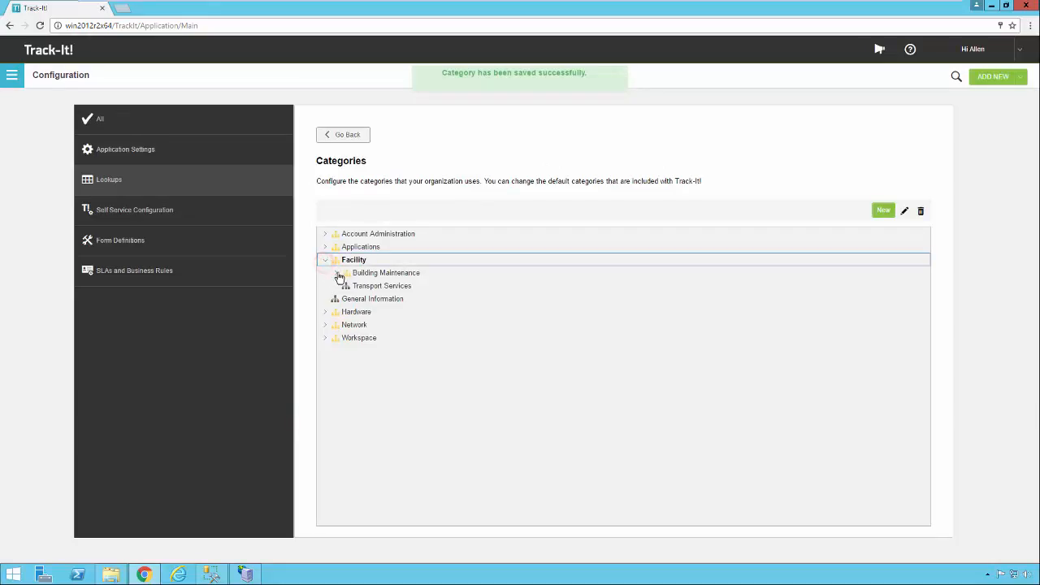
{"action": "left_click", "coordinate": [338, 274]}
{"action": "left_click", "coordinate": [347, 286]}
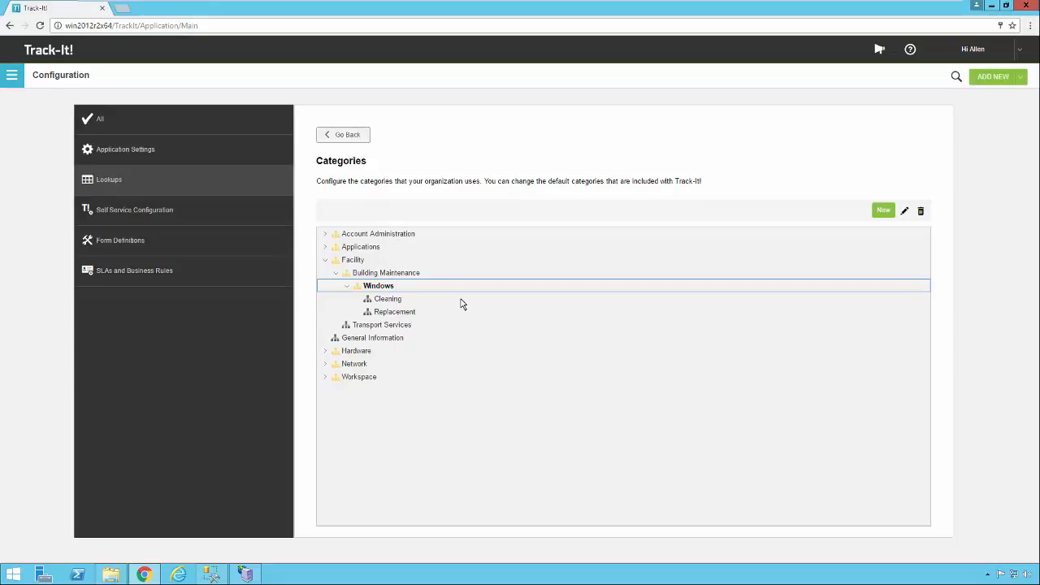
{"action": "left_click", "coordinate": [389, 300]}
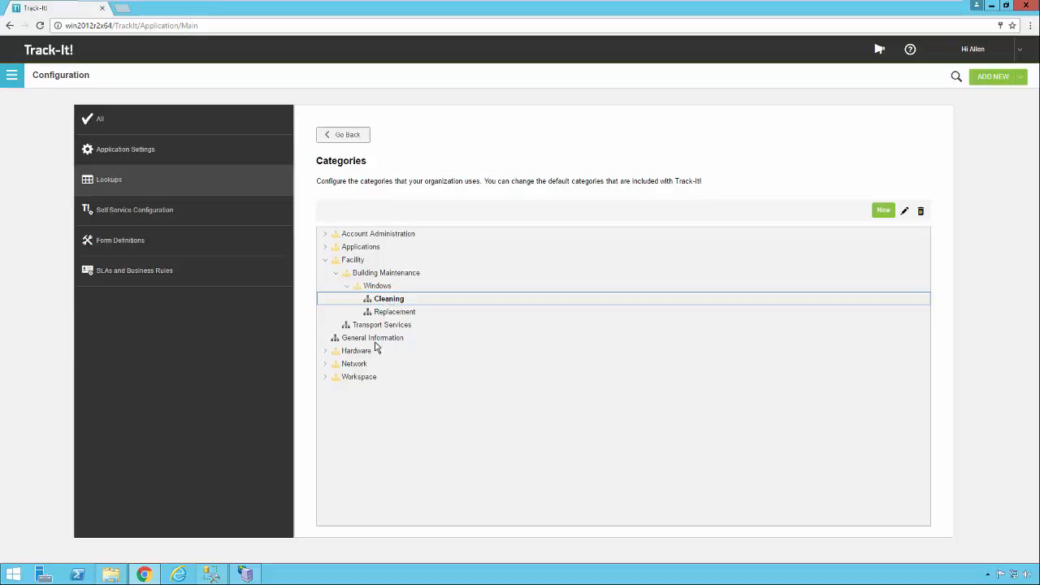
{"action": "double_click", "coordinate": [443, 299]}
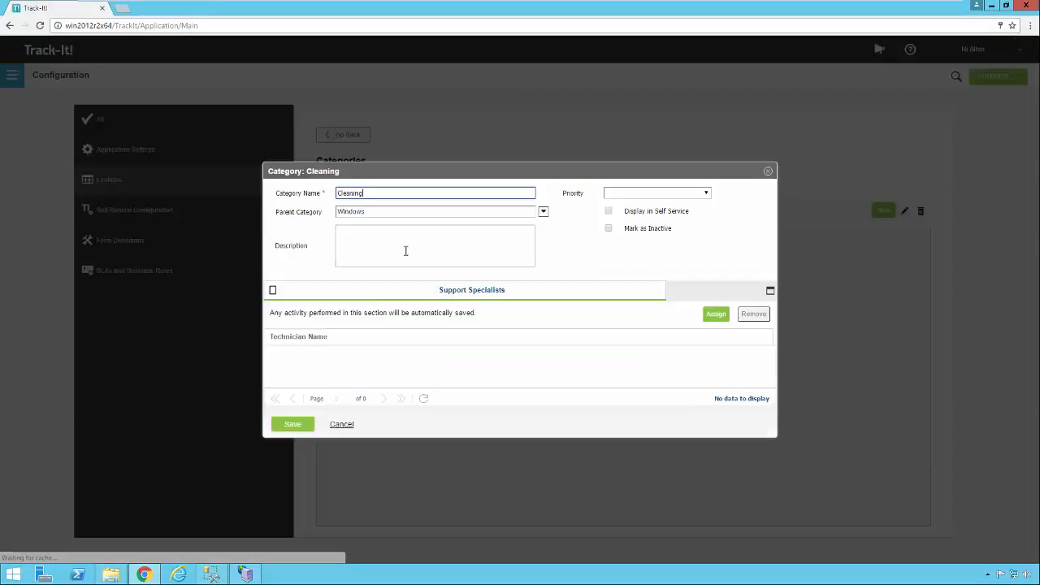
{"action": "left_click", "coordinate": [543, 211]}
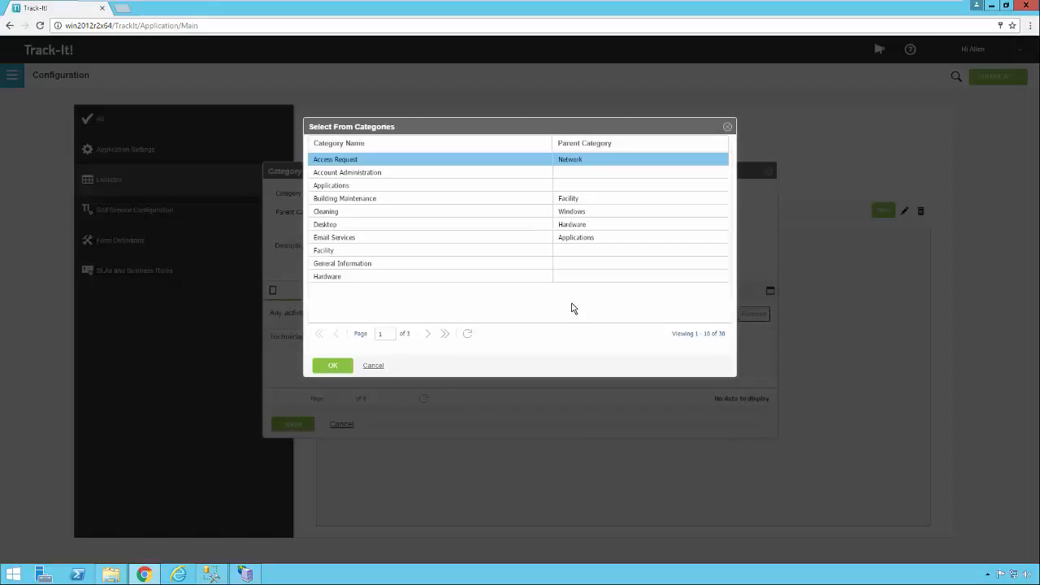
{"action": "left_click", "coordinate": [428, 334]}
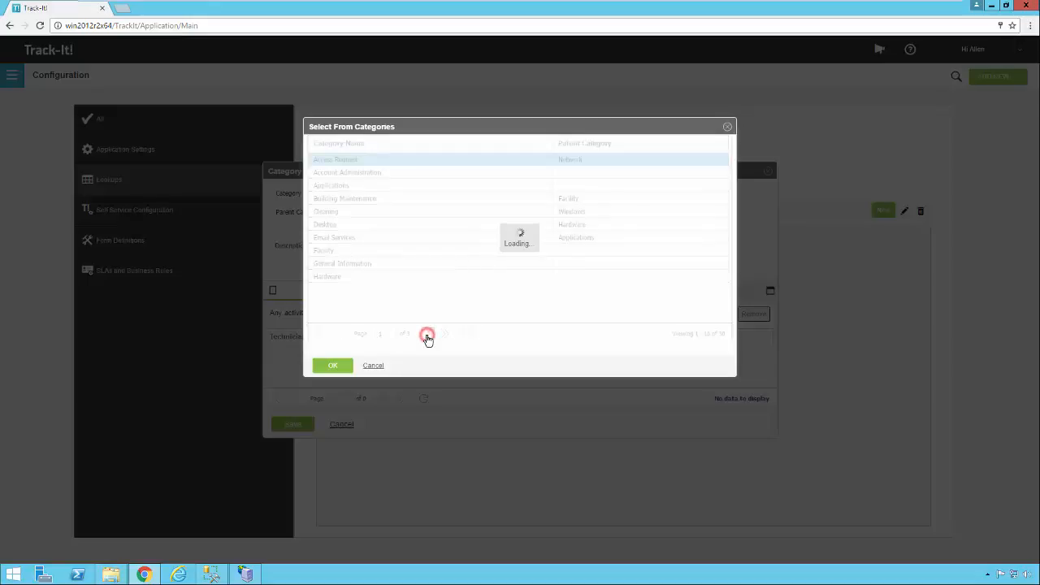
{"action": "left_click", "coordinate": [428, 334]}
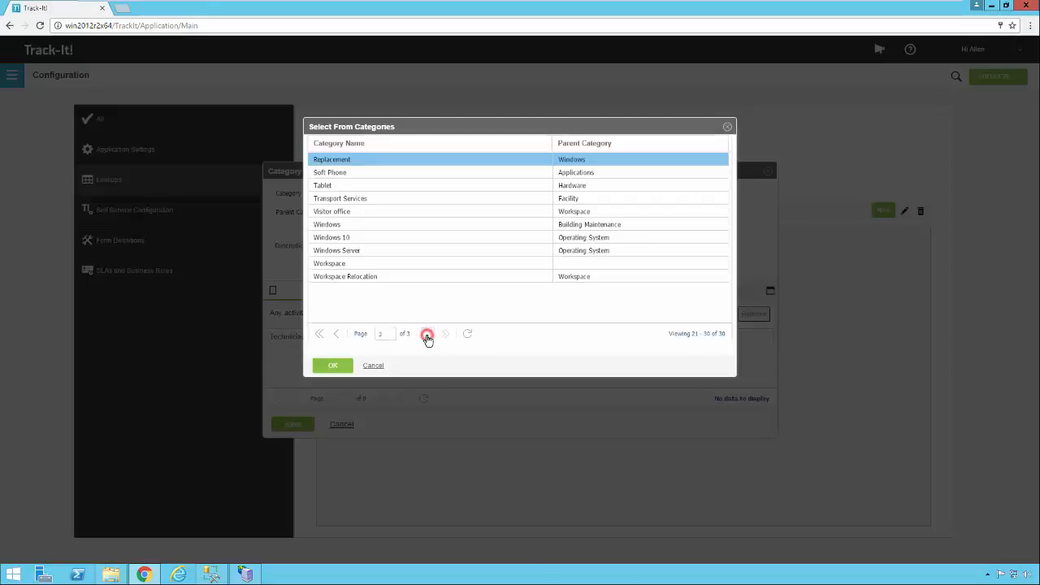
{"action": "left_click", "coordinate": [345, 265]}
{"action": "left_click", "coordinate": [340, 365]}
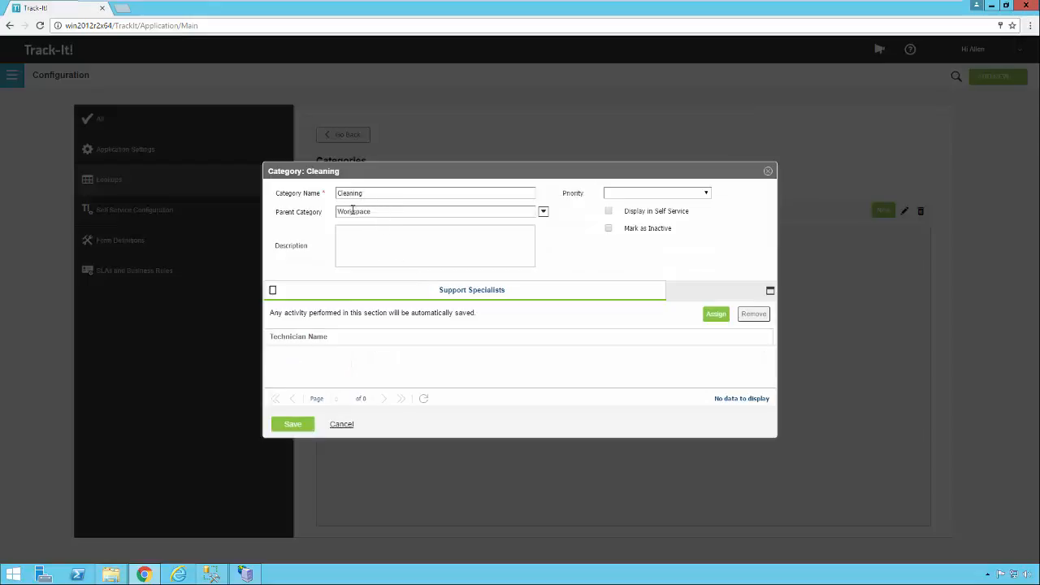
{"action": "left_click", "coordinate": [292, 424]}
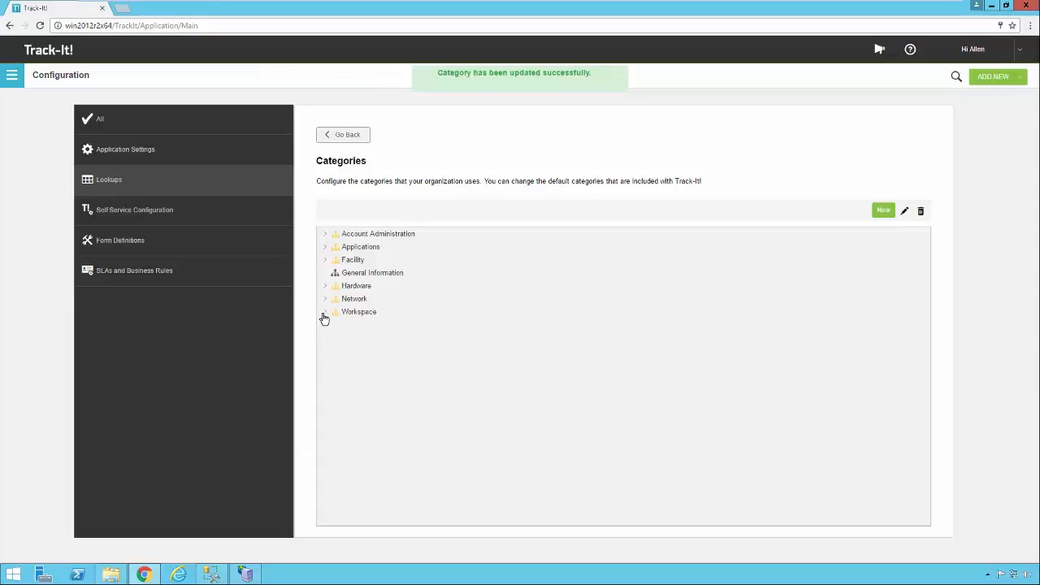
{"action": "left_click", "coordinate": [324, 314]}
{"action": "left_click", "coordinate": [379, 325]}
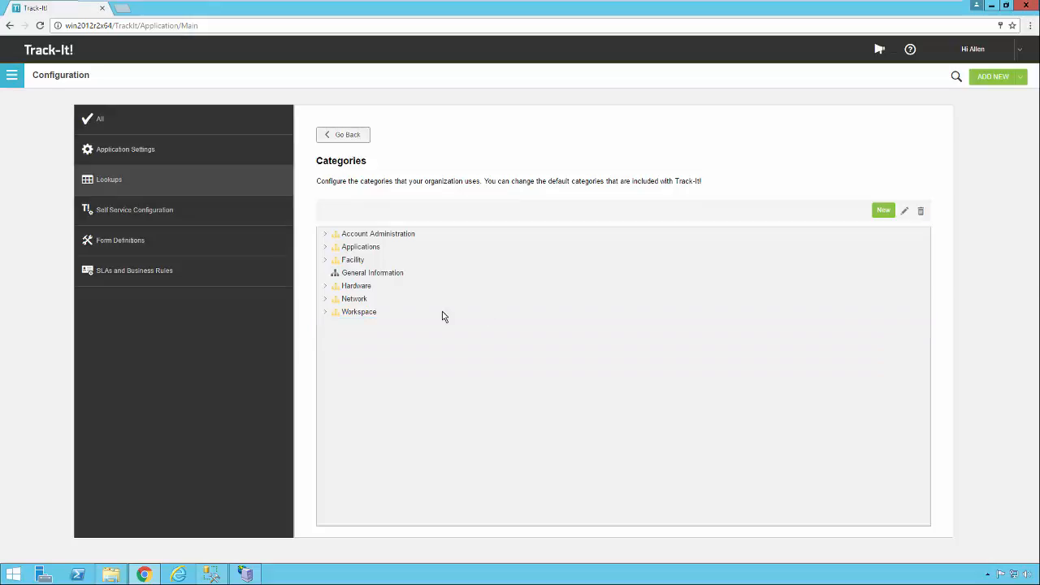
Start a new ticket and set its category to Replacement under Facility > Building Maintenance > Windows.
{"action": "left_click", "coordinate": [1021, 80]}
{"action": "left_click", "coordinate": [989, 96]}
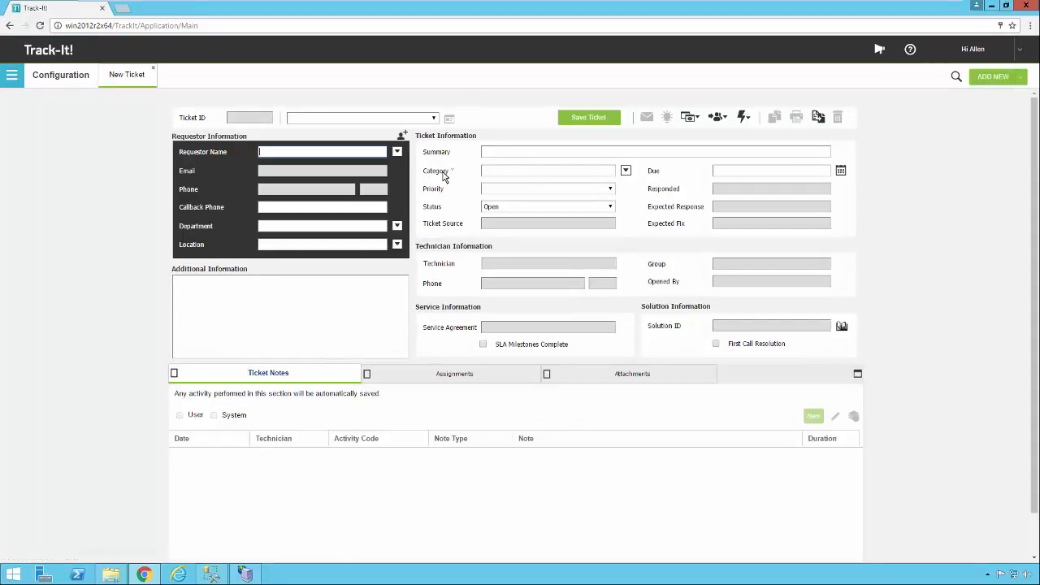
{"action": "left_click", "coordinate": [625, 171]}
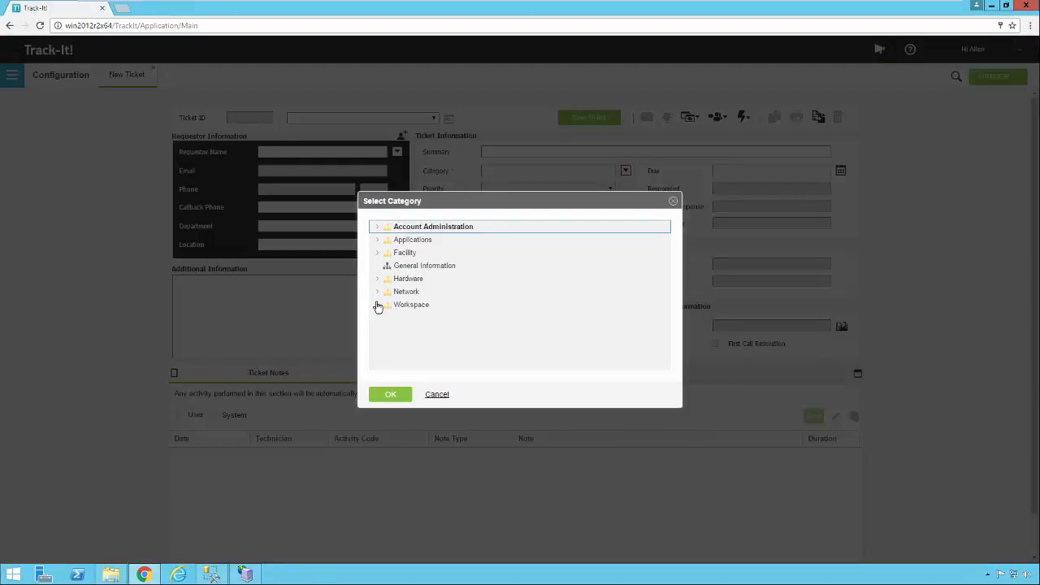
{"action": "left_click", "coordinate": [378, 253]}
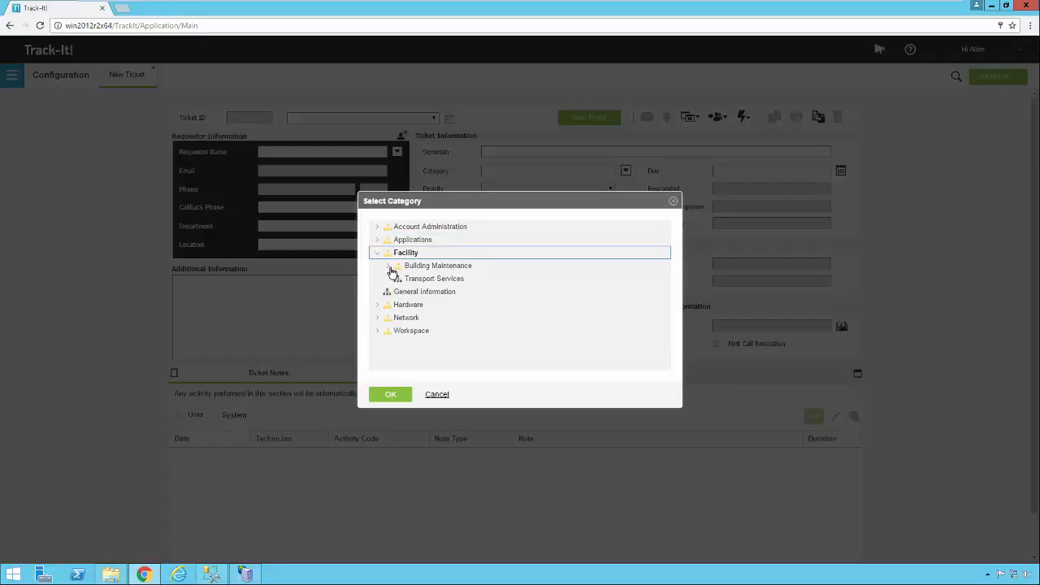
{"action": "left_click", "coordinate": [387, 265]}
{"action": "left_click", "coordinate": [400, 279]}
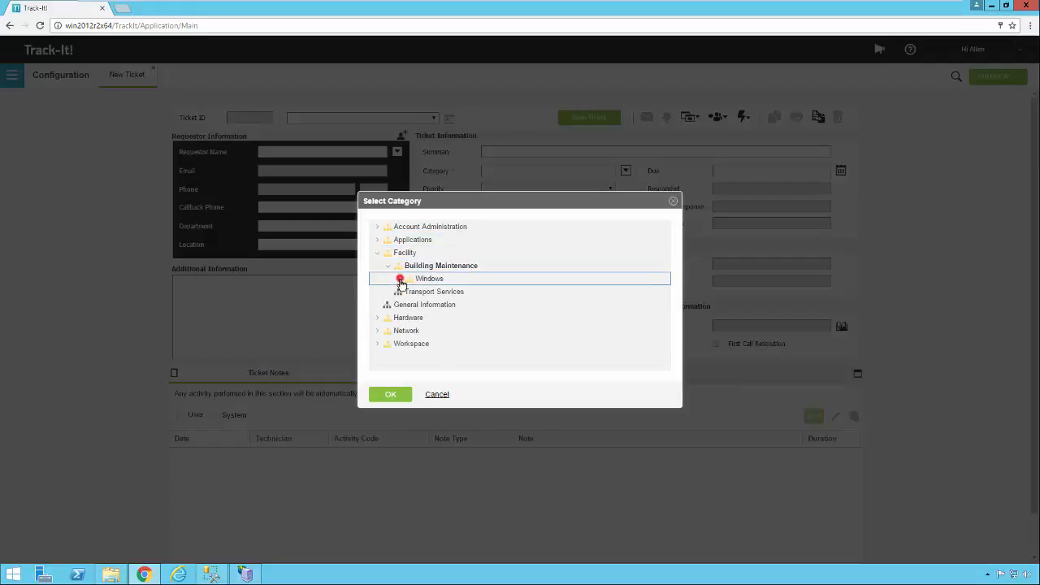
{"action": "left_click", "coordinate": [432, 291]}
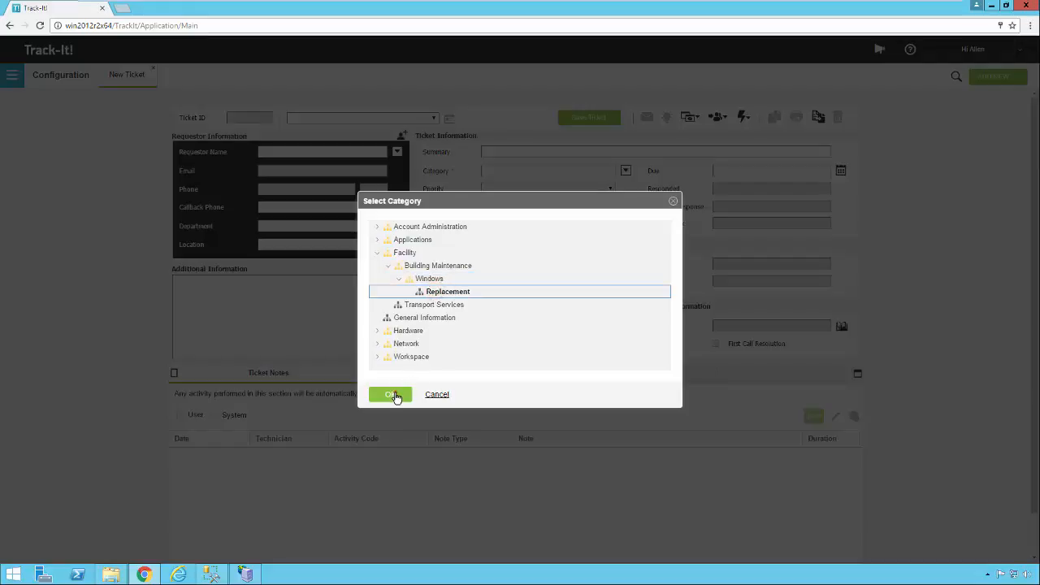
{"action": "left_click", "coordinate": [391, 395]}
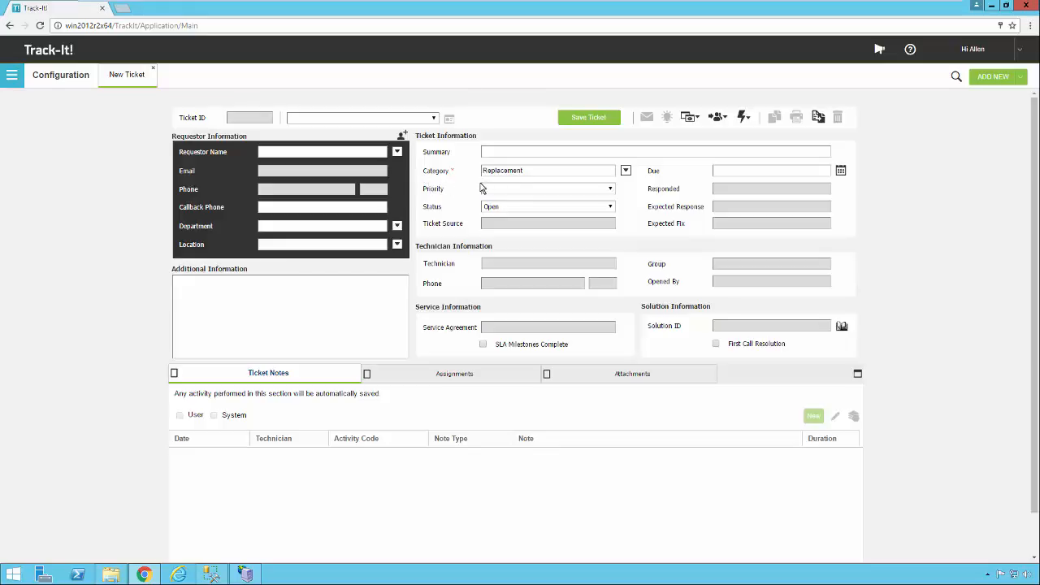
Review the ticket's category path through Facility > Building Maintenance > Windows and reselect Replacement.
{"action": "left_click", "coordinate": [625, 171]}
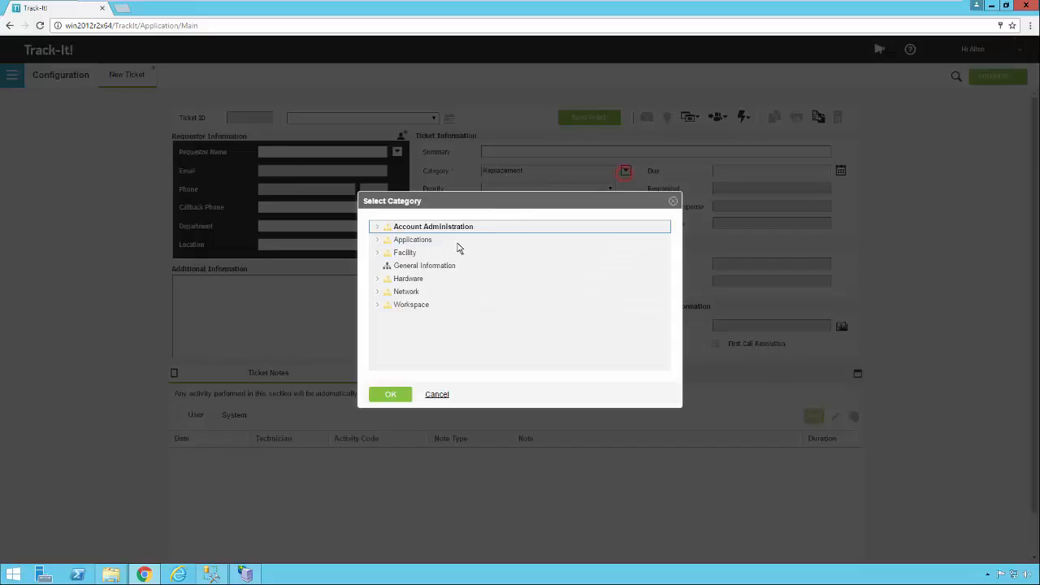
{"action": "left_click", "coordinate": [379, 256]}
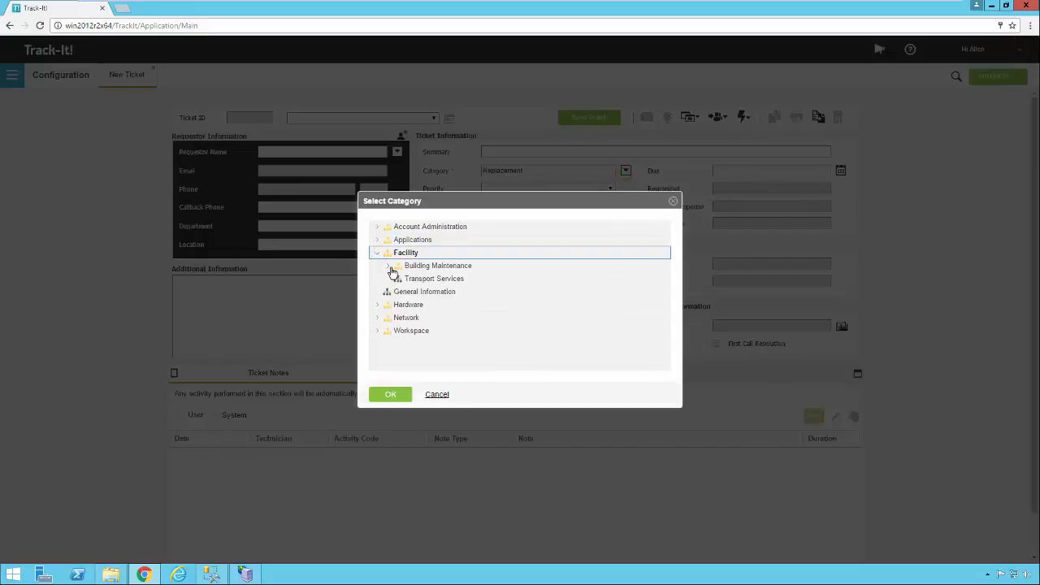
{"action": "left_click", "coordinate": [388, 266]}
{"action": "left_click", "coordinate": [398, 279]}
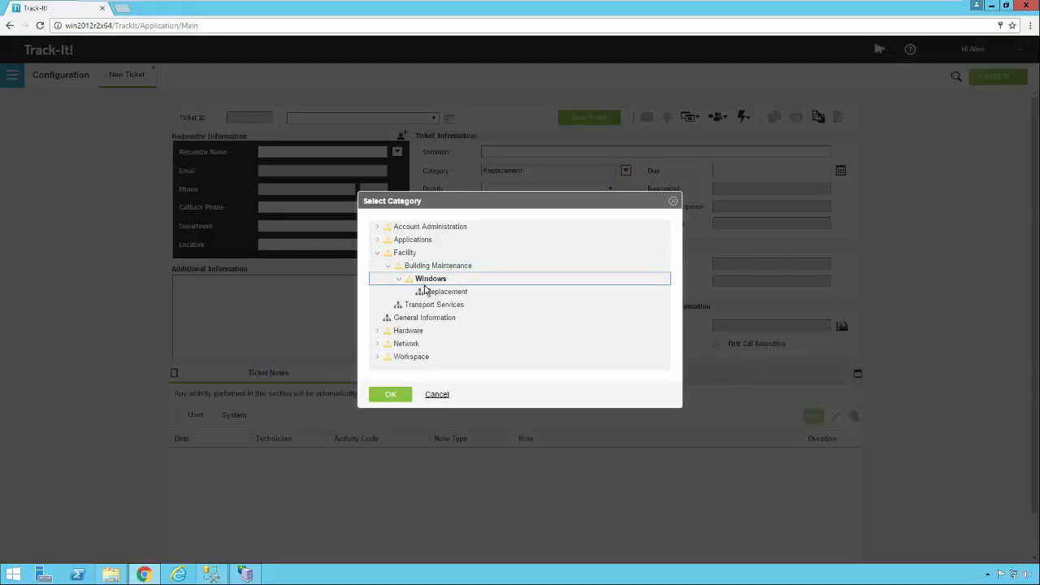
{"action": "left_click", "coordinate": [437, 293]}
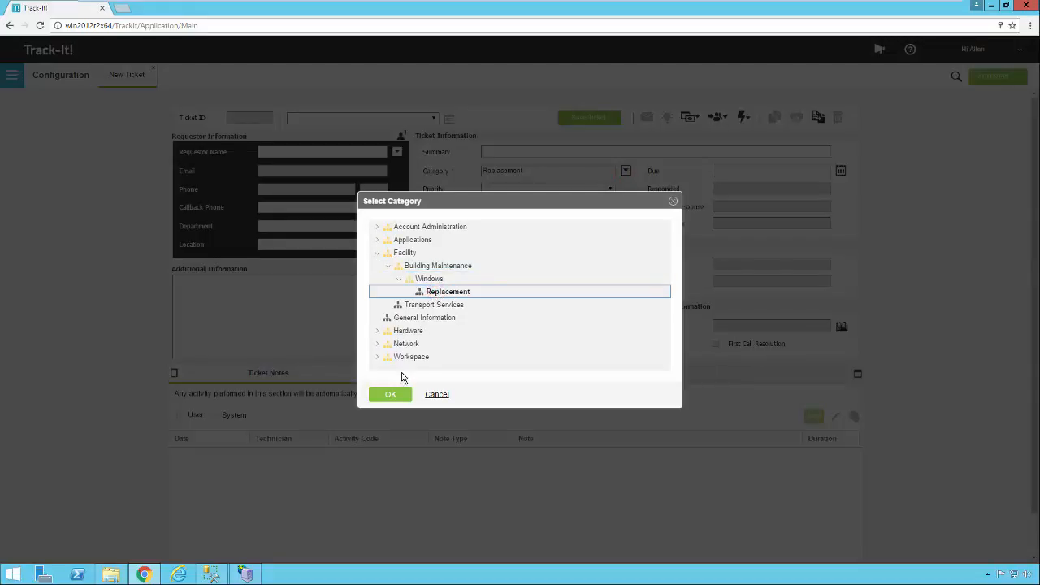
{"action": "left_click", "coordinate": [395, 394]}
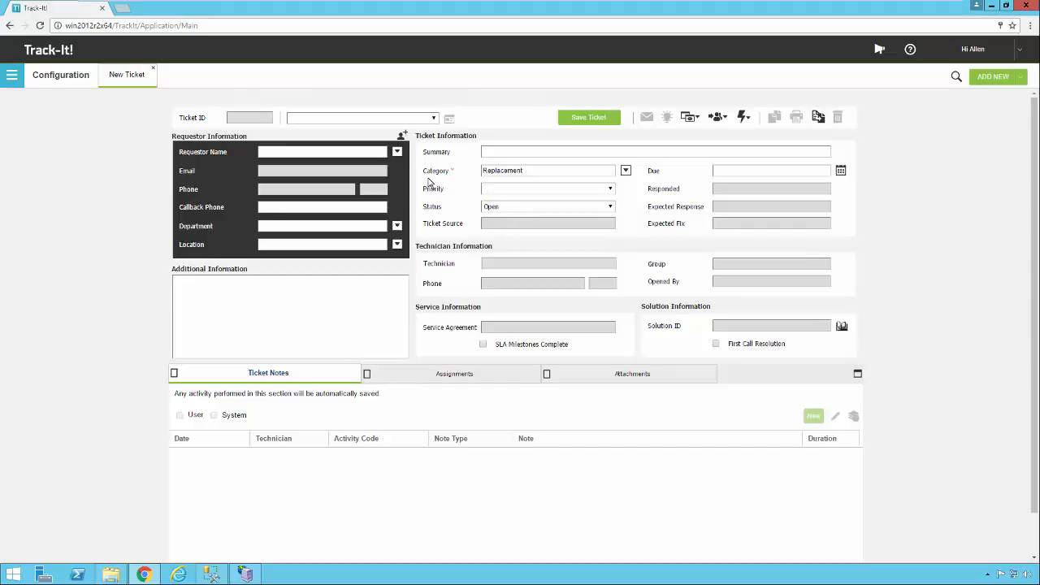